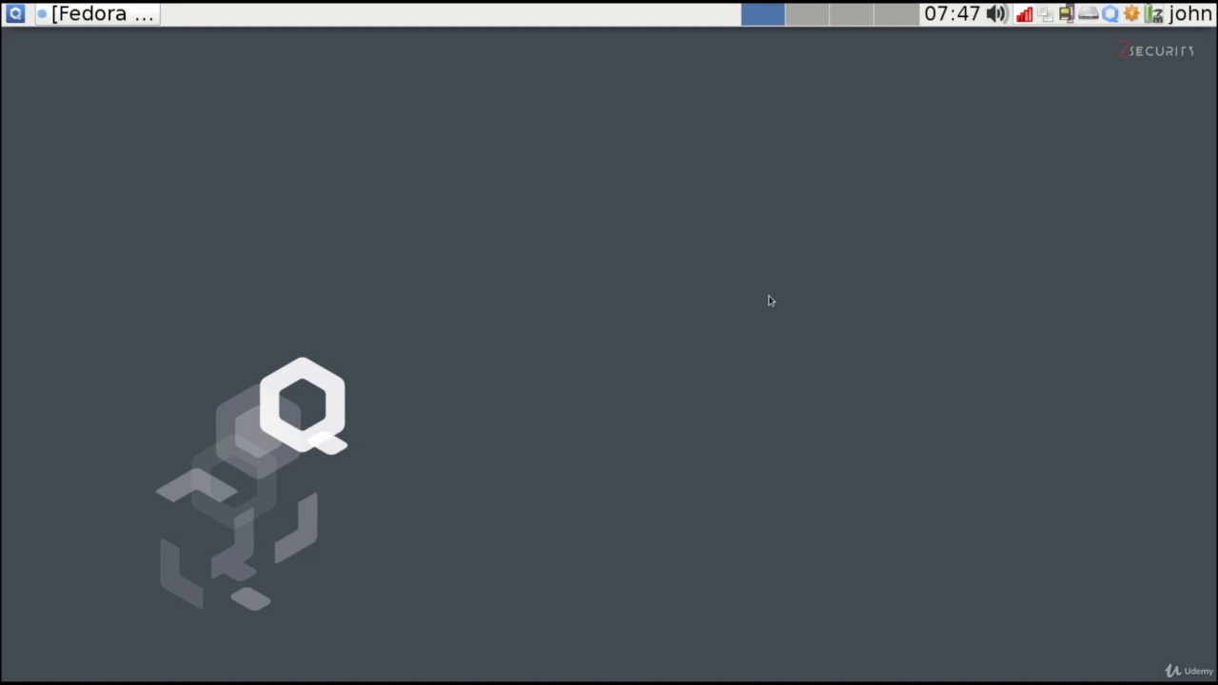
Step: Look through the applications offered by the sys-net, sys-whonix and anon-whonix qubes
left_click(15, 14)
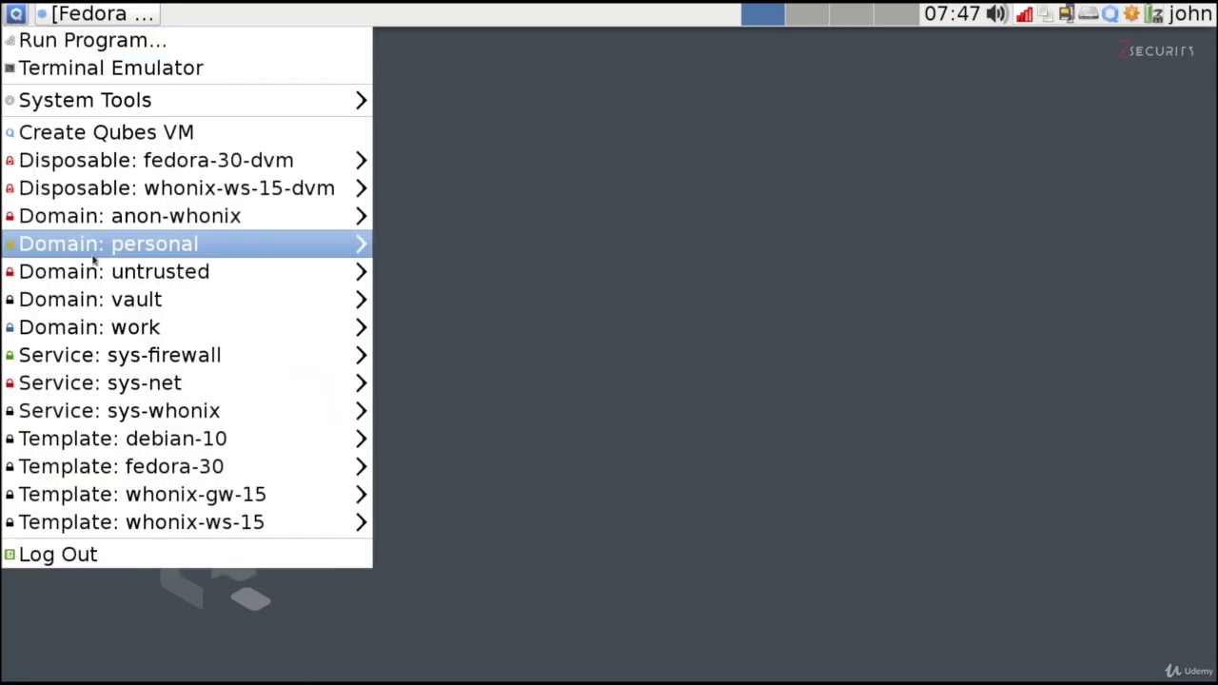
mouse_move(202, 390)
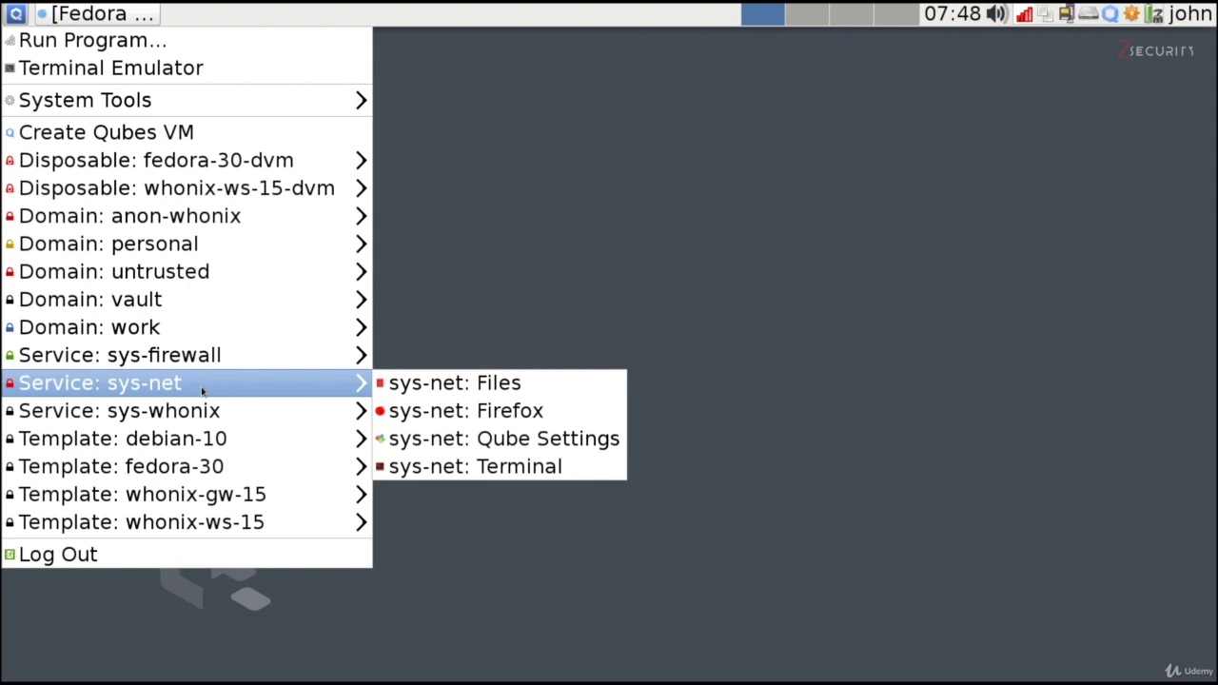
mouse_move(231, 415)
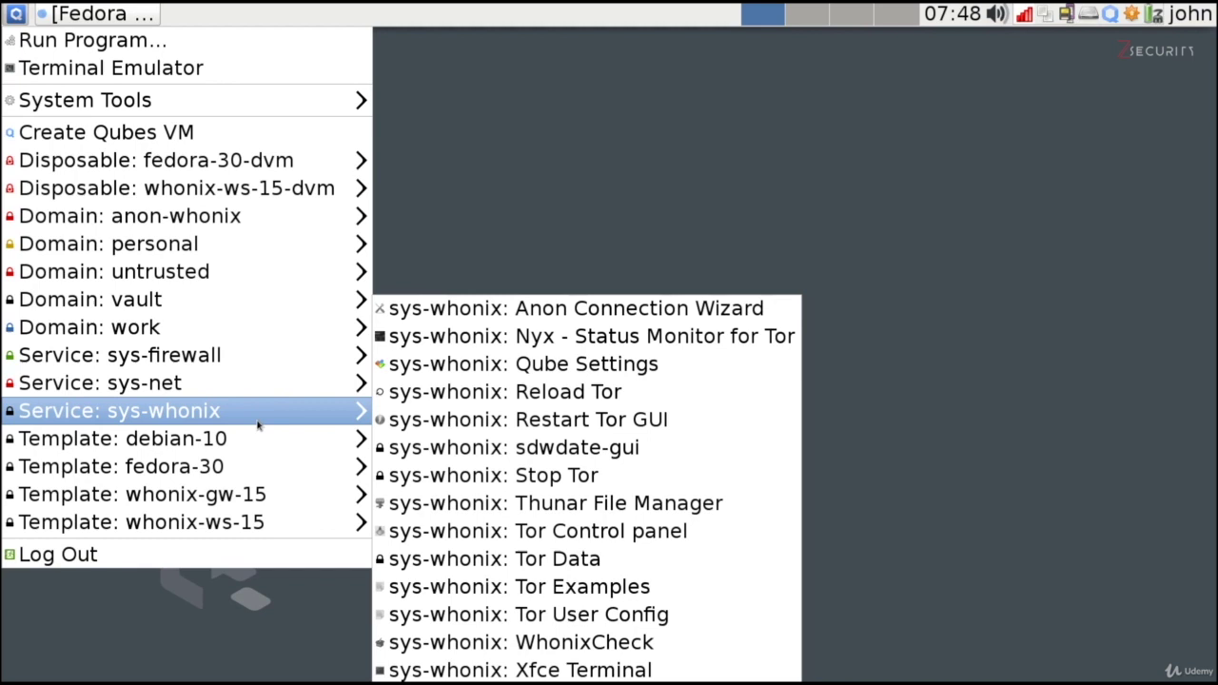
mouse_move(269, 220)
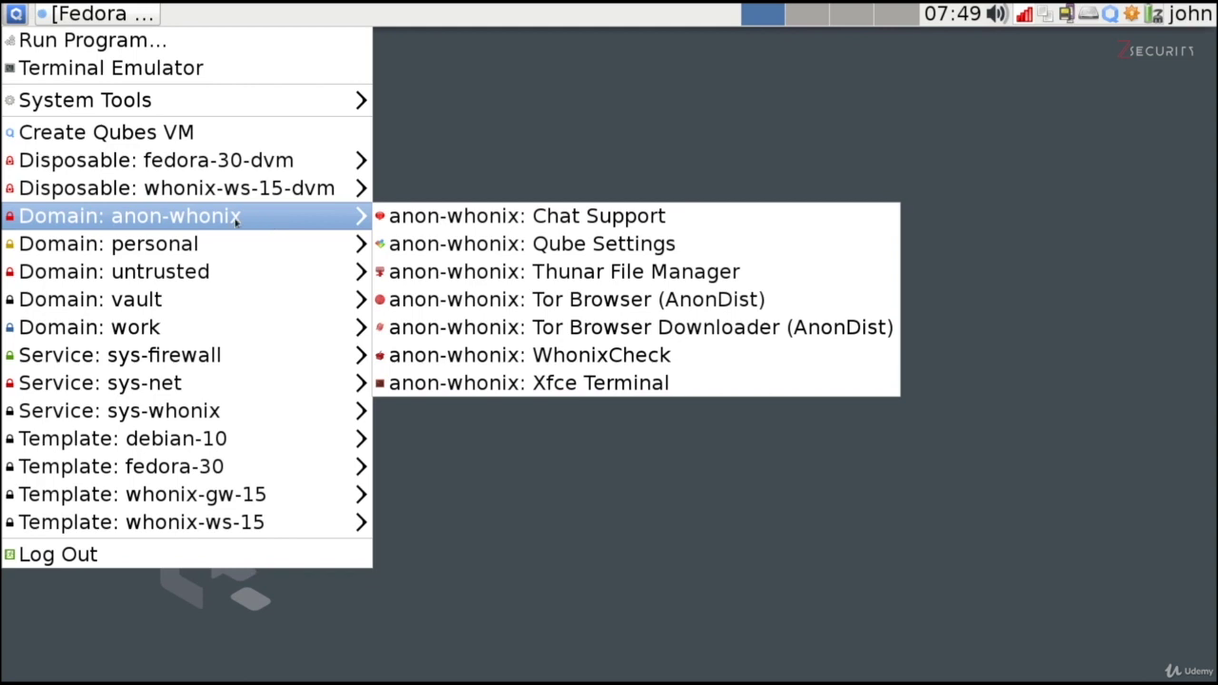
mouse_move(268, 525)
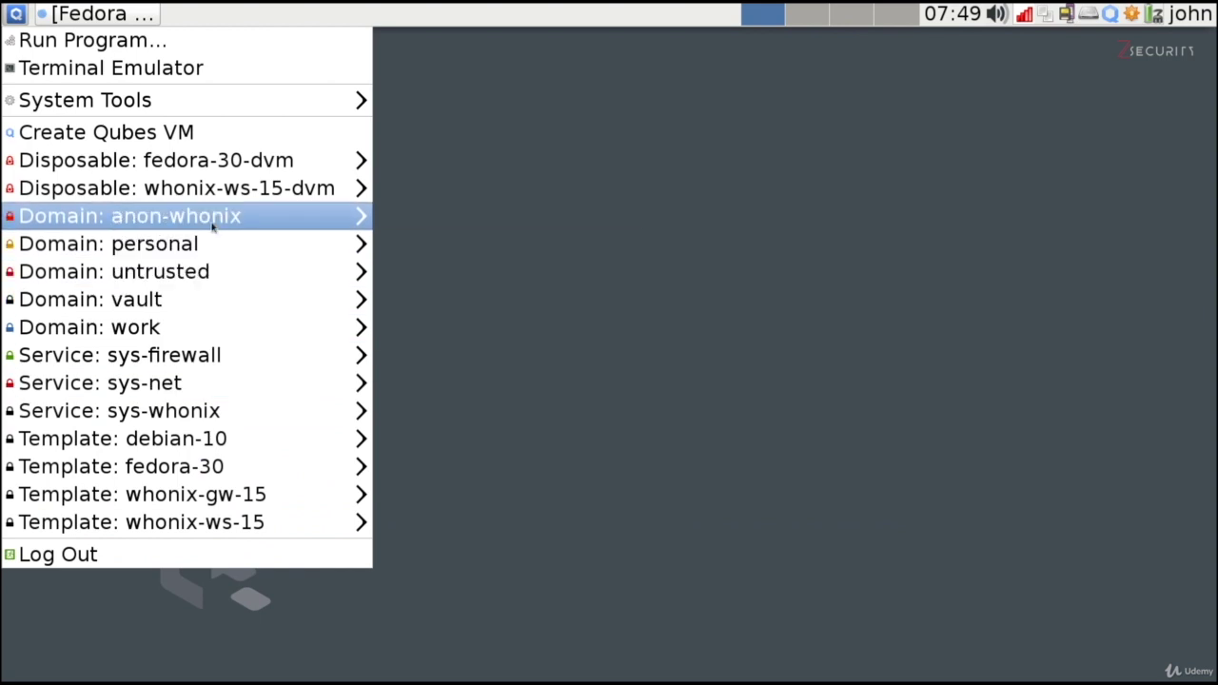
mouse_move(212, 224)
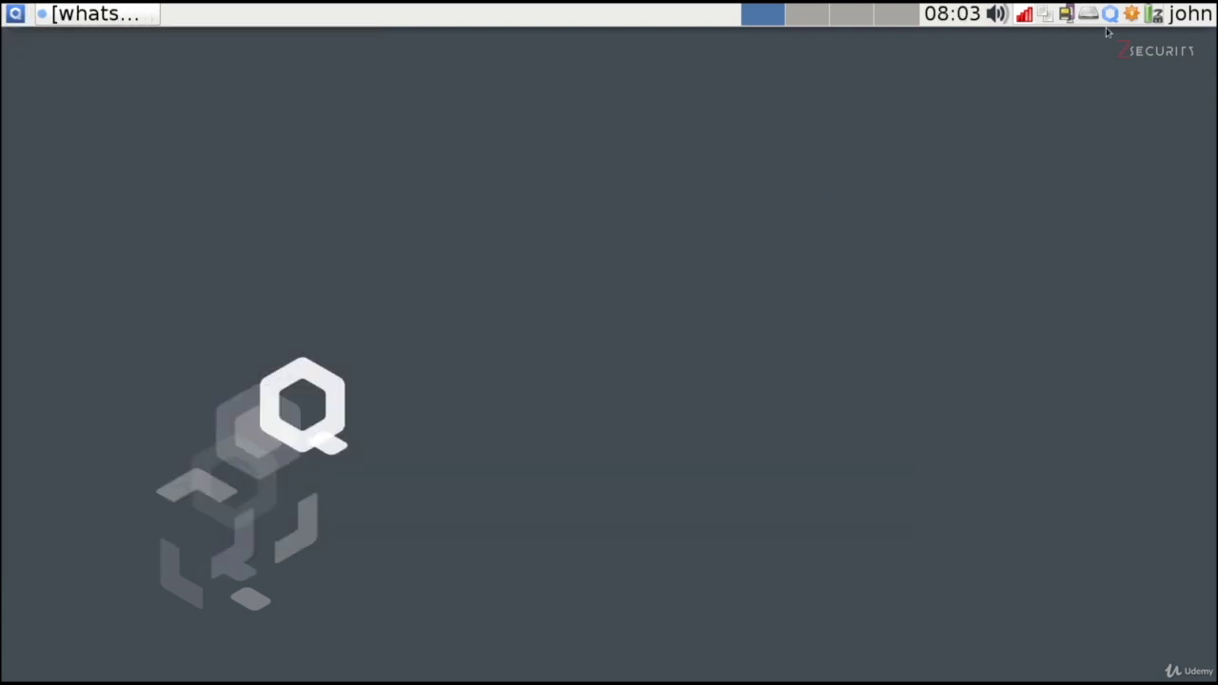
Step: Open the Qube Manager and widen its Name and Template columns so the full entries can be read
left_click(1110, 15)
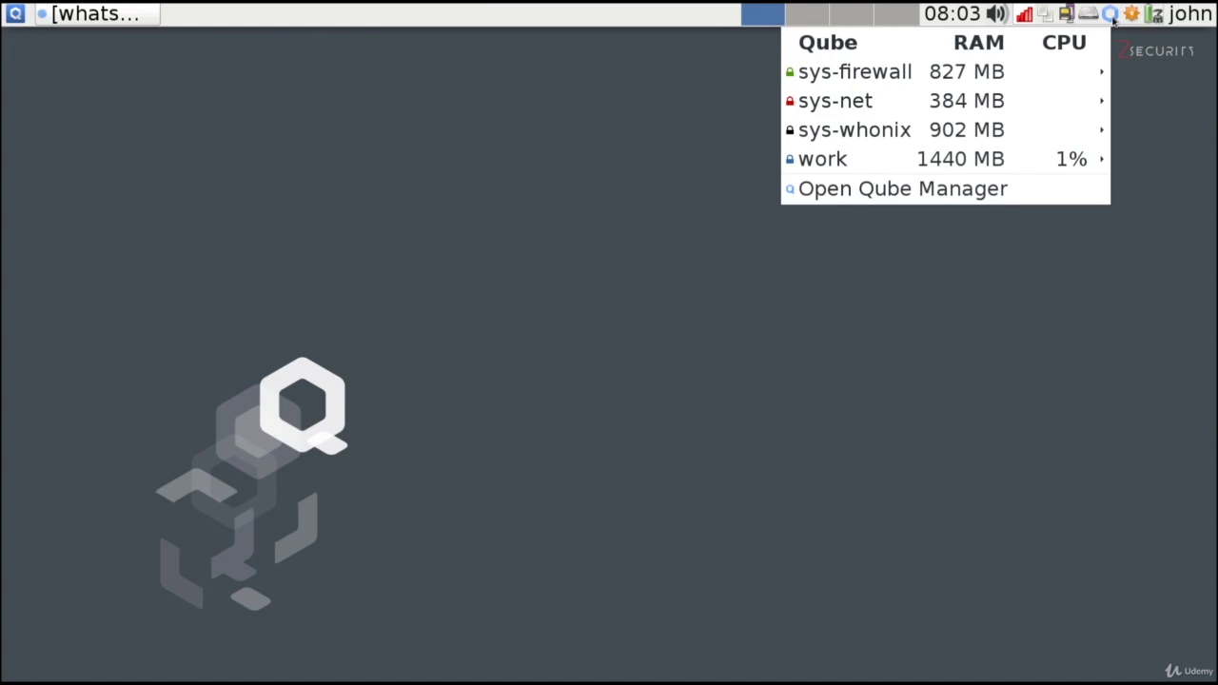
left_click(1078, 196)
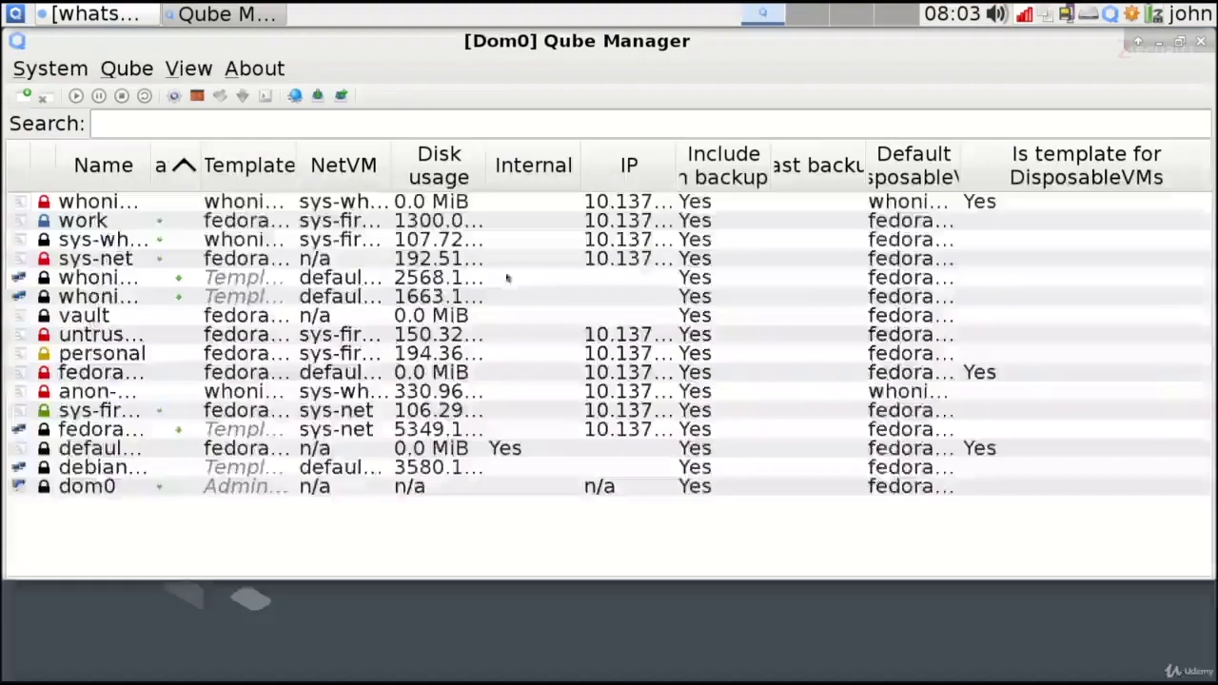
left_click_drag(152, 167, 369, 167)
left_click_drag(514, 157, 655, 152)
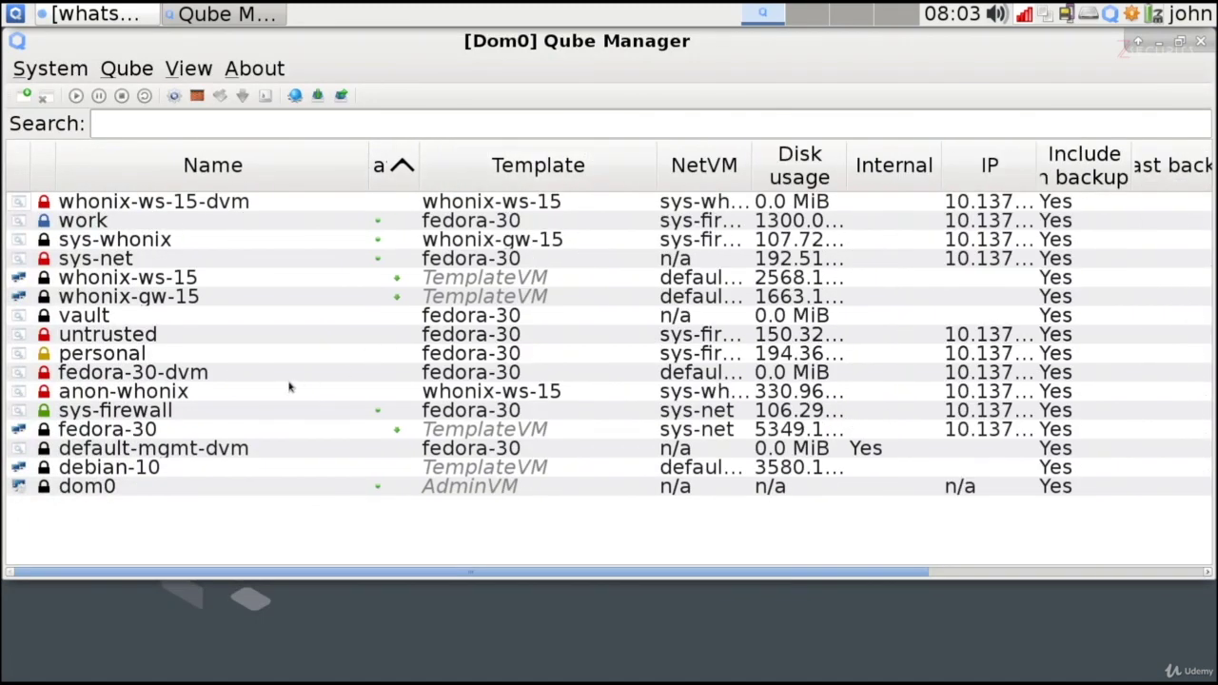
Step: Widen the NetVM column to examine the network qubes assigned to anon-whonix and the other qubes, and minimize the Qube Manager
left_click(208, 395)
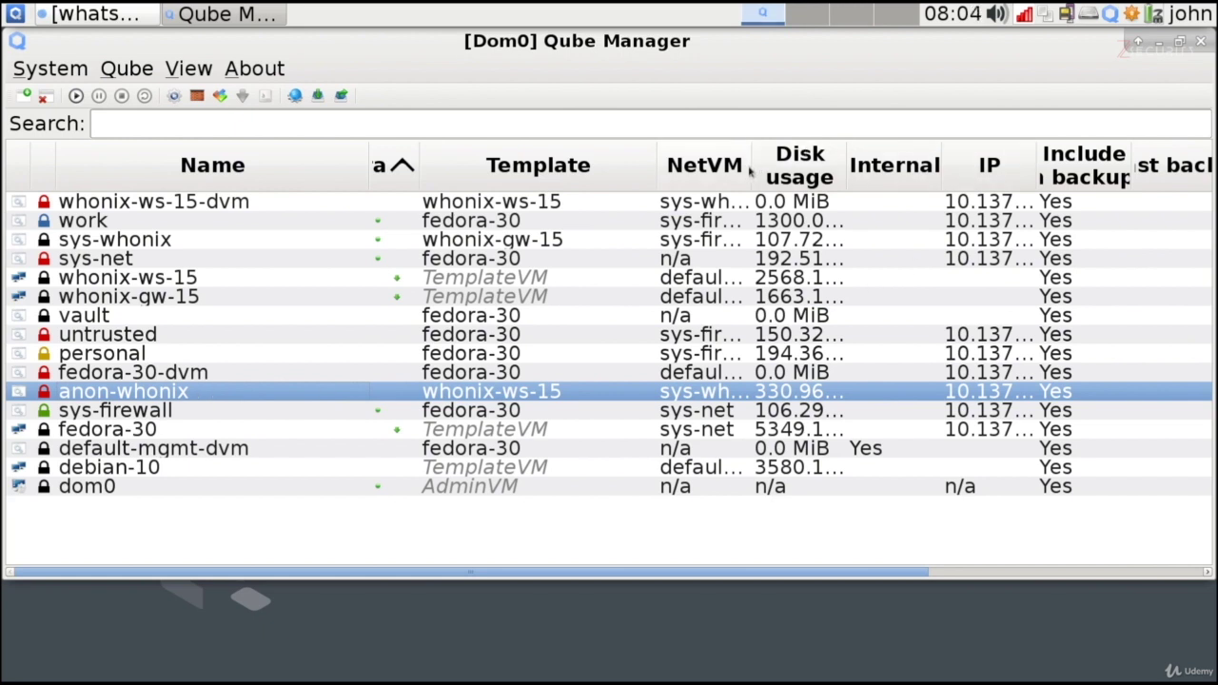
left_click_drag(749, 167, 881, 164)
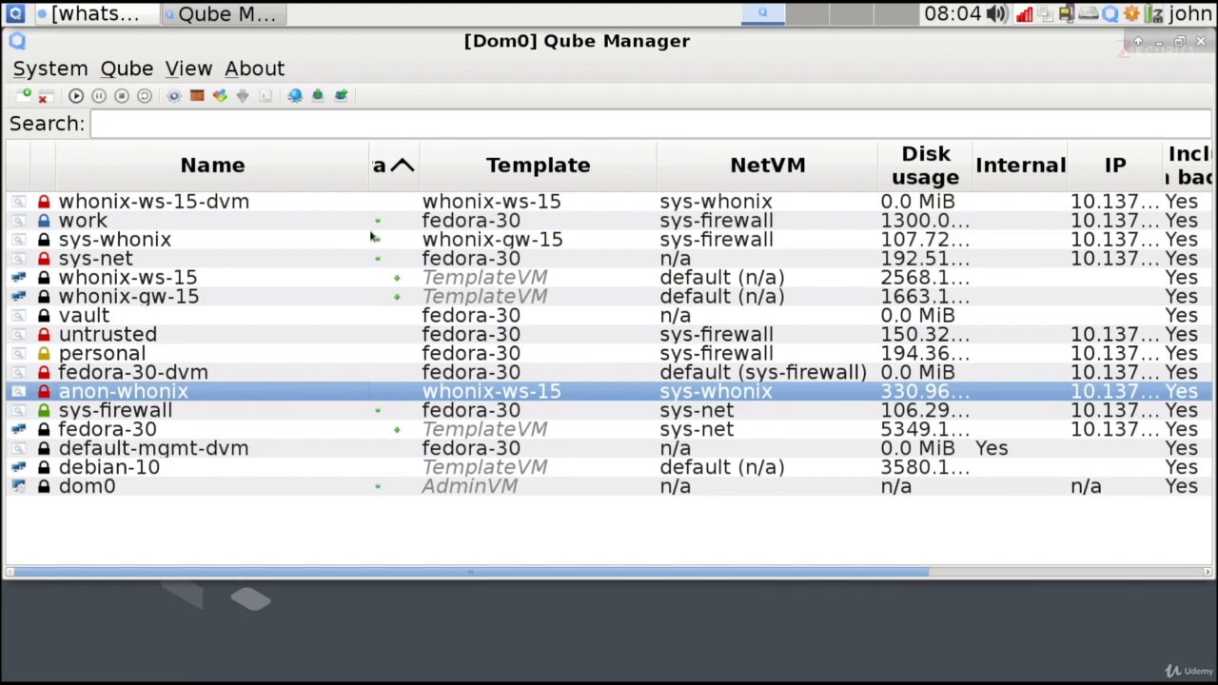
left_click(664, 222)
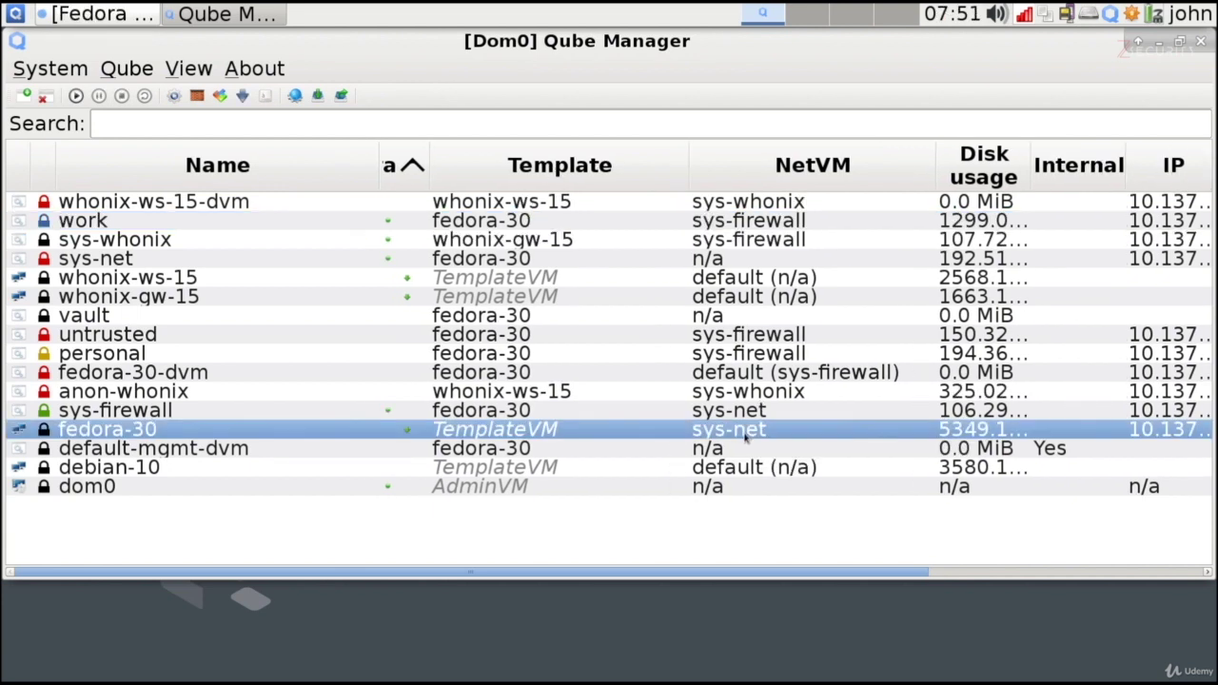
left_click(1160, 44)
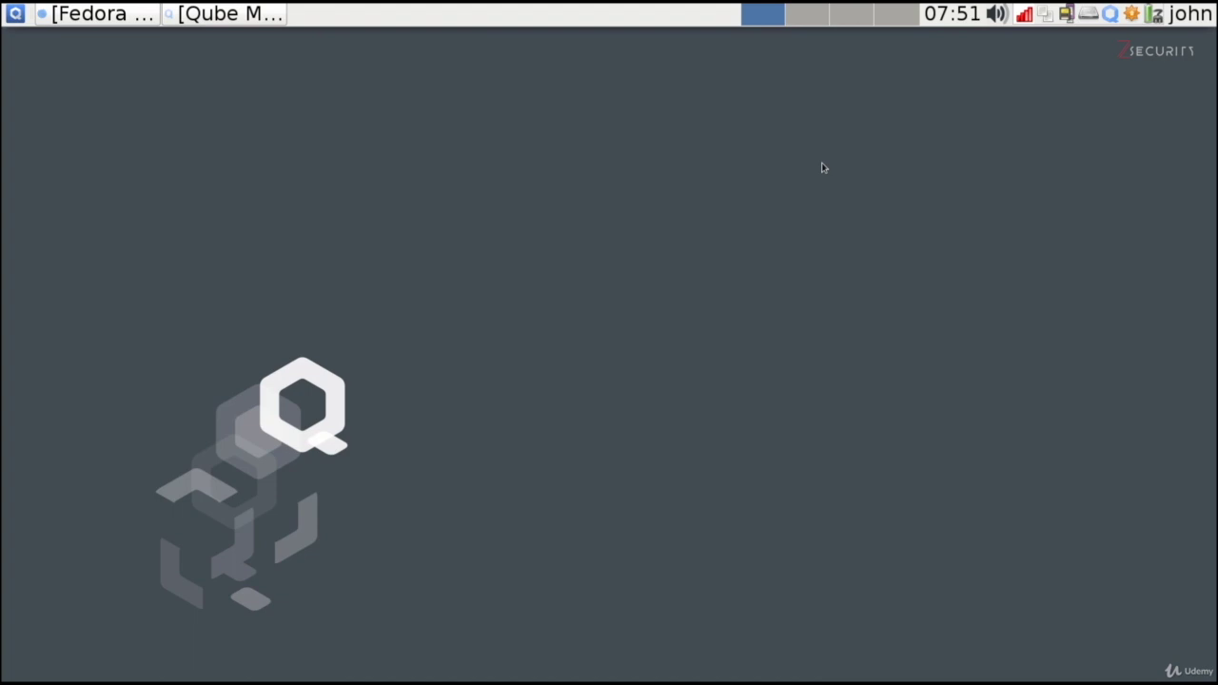
Step: Launch Tor Browser (AnonDist) in the anon-whonix qube
left_click(10, 14)
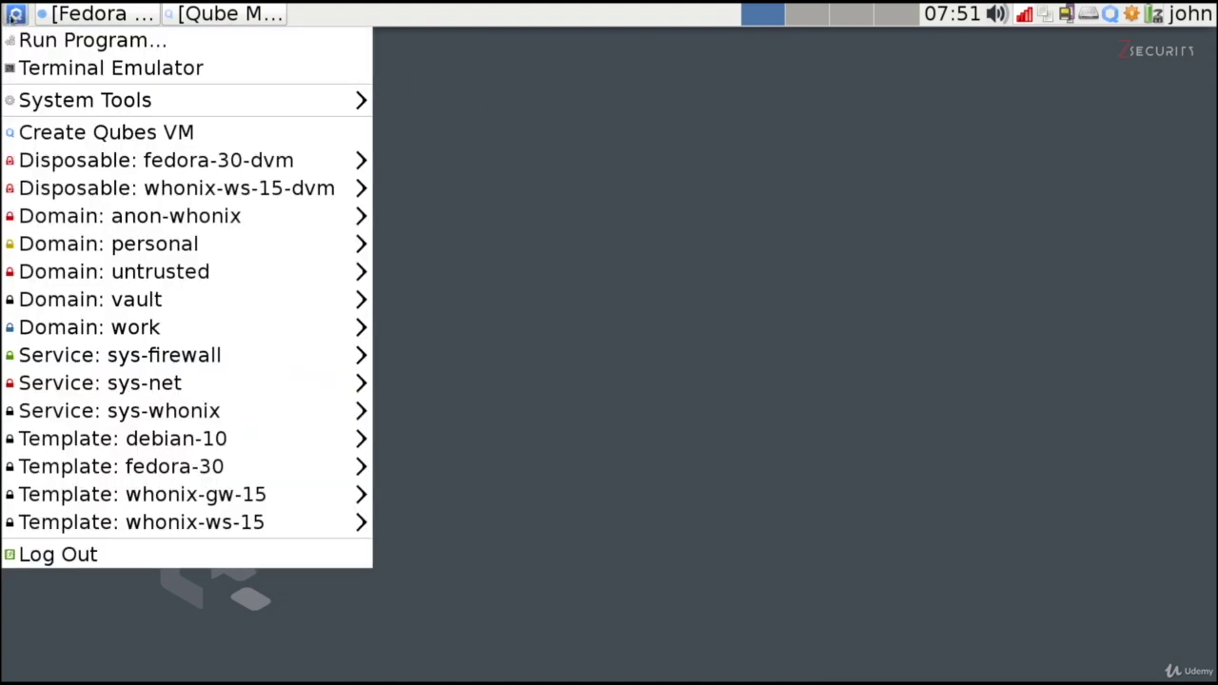
mouse_move(194, 217)
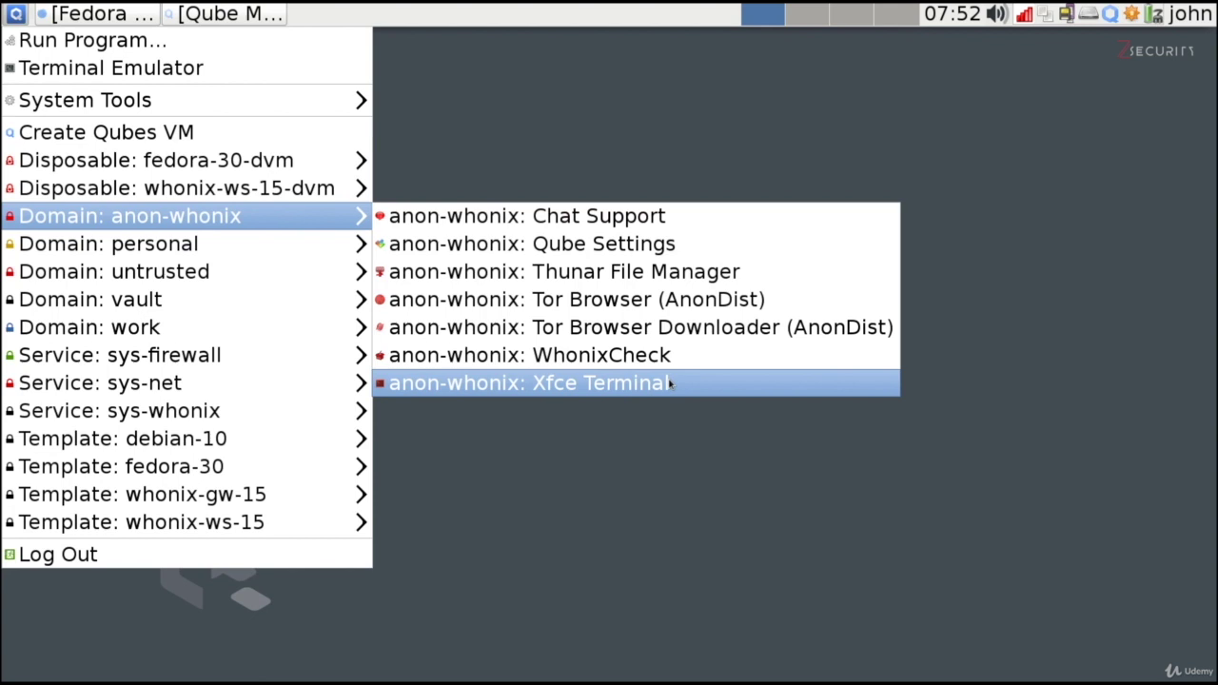
left_click(597, 300)
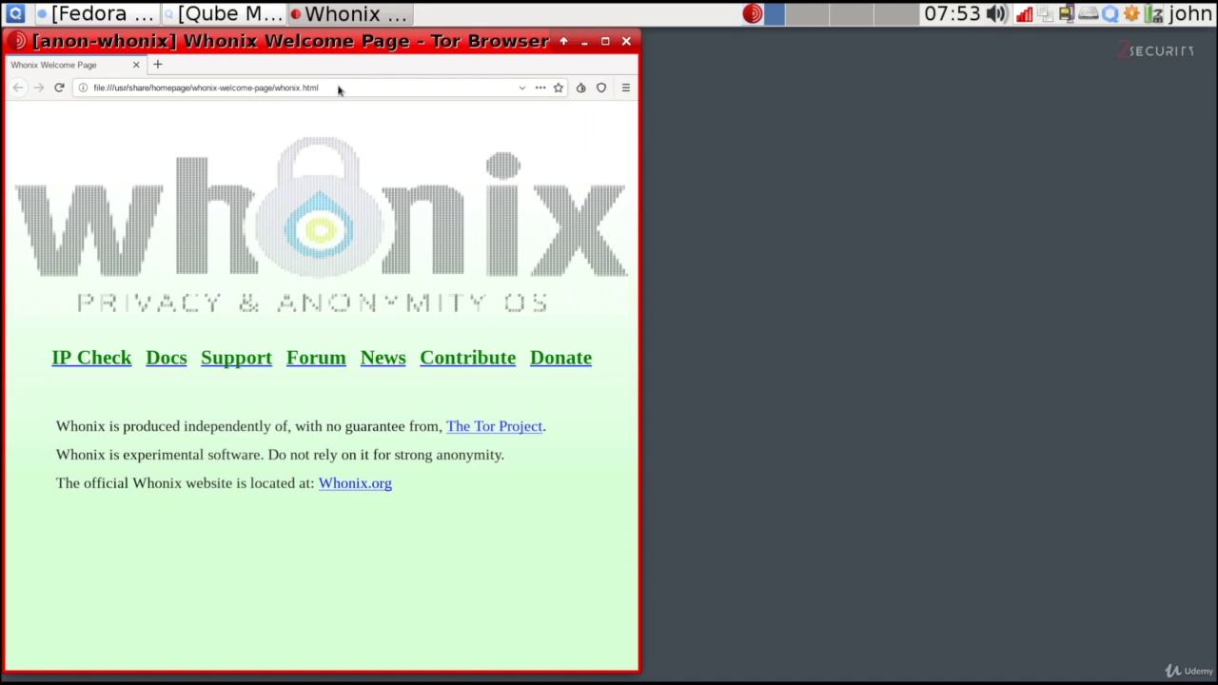
Step: Open IP Check from the Whonix welcome page to read the IP address that websites see for Tor Browser
left_click(109, 359)
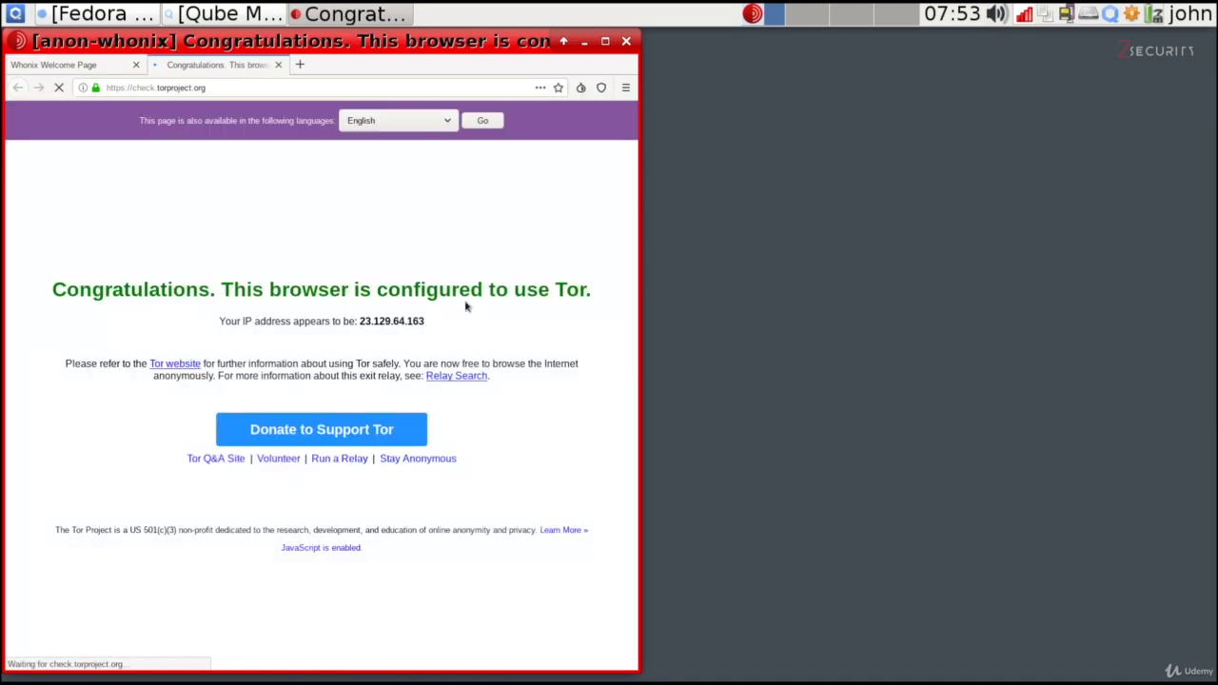
key("ctrl+plus")
key("ctrl+plus")
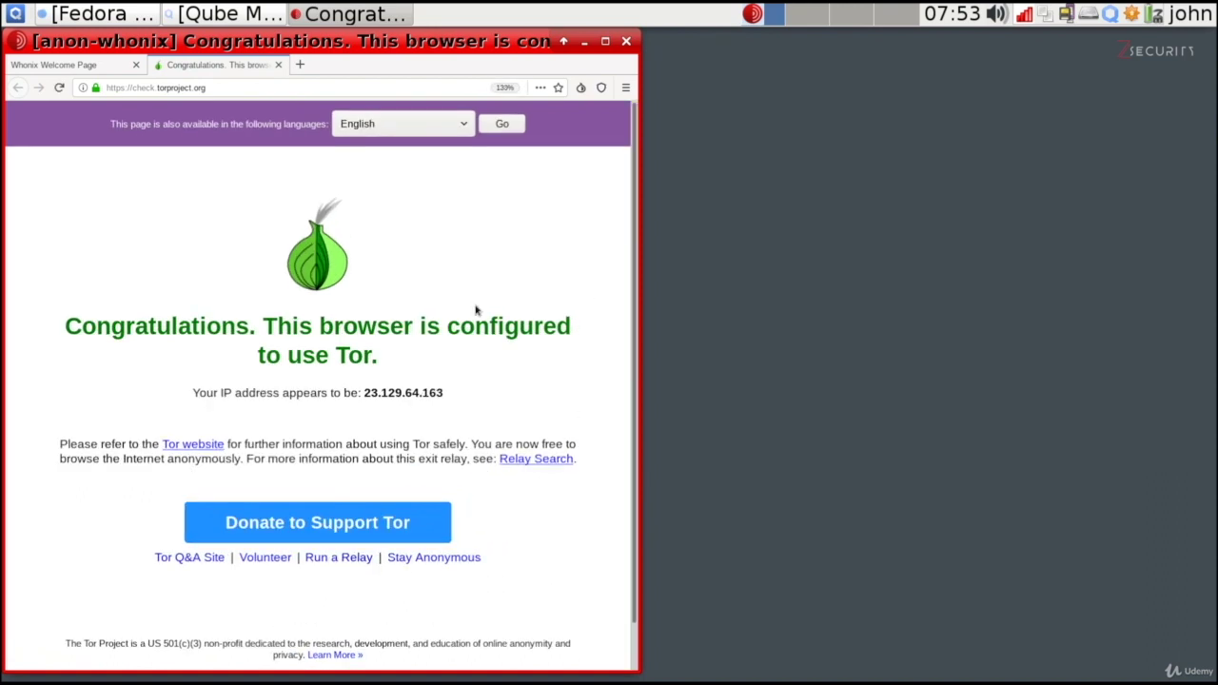
key("ctrl+plus")
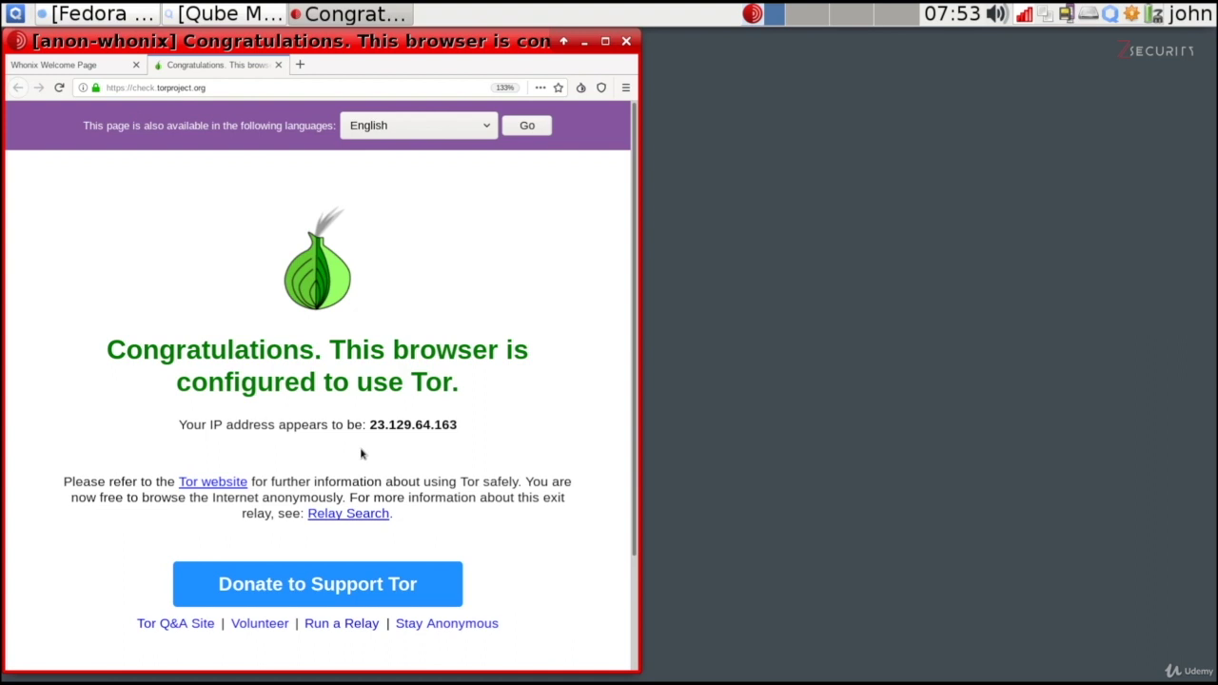
left_click(626, 88)
left_click(333, 242)
Step: Switch to the work qube's Firefox, place it beside Tor Browser, and search for whatsmyip on google.com
left_click(105, 14)
left_click_drag(298, 37, 739, 34)
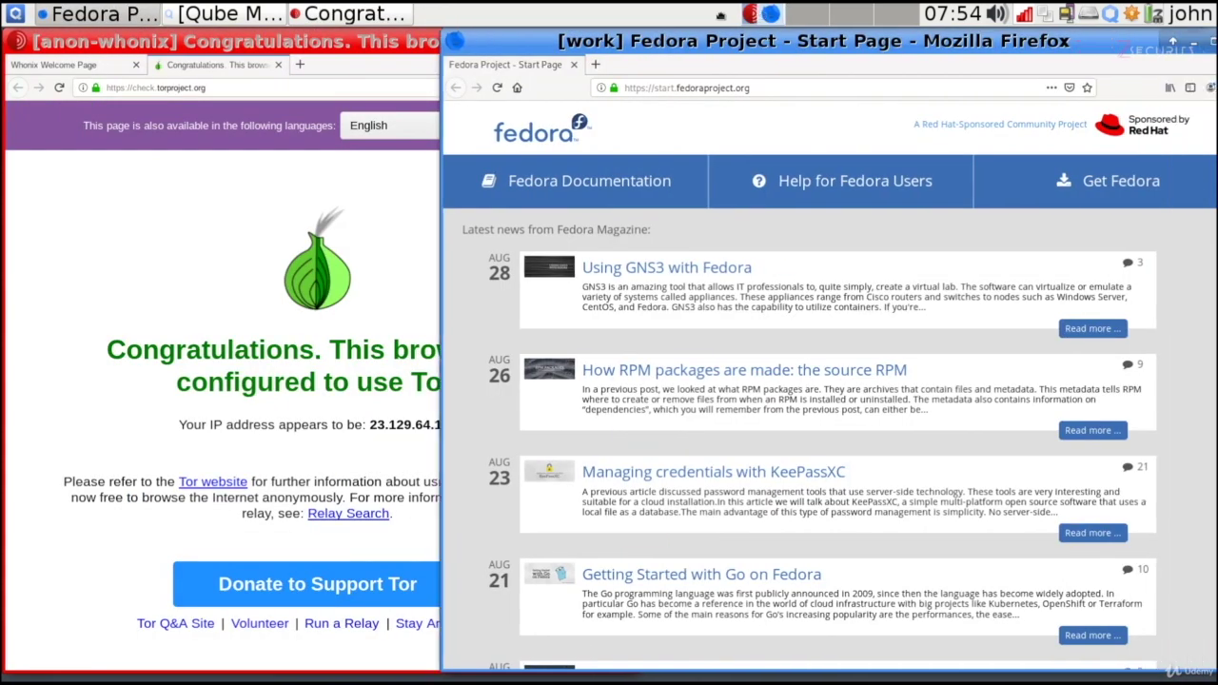
left_click(664, 87)
type("google.com")
key("Return")
type("w")
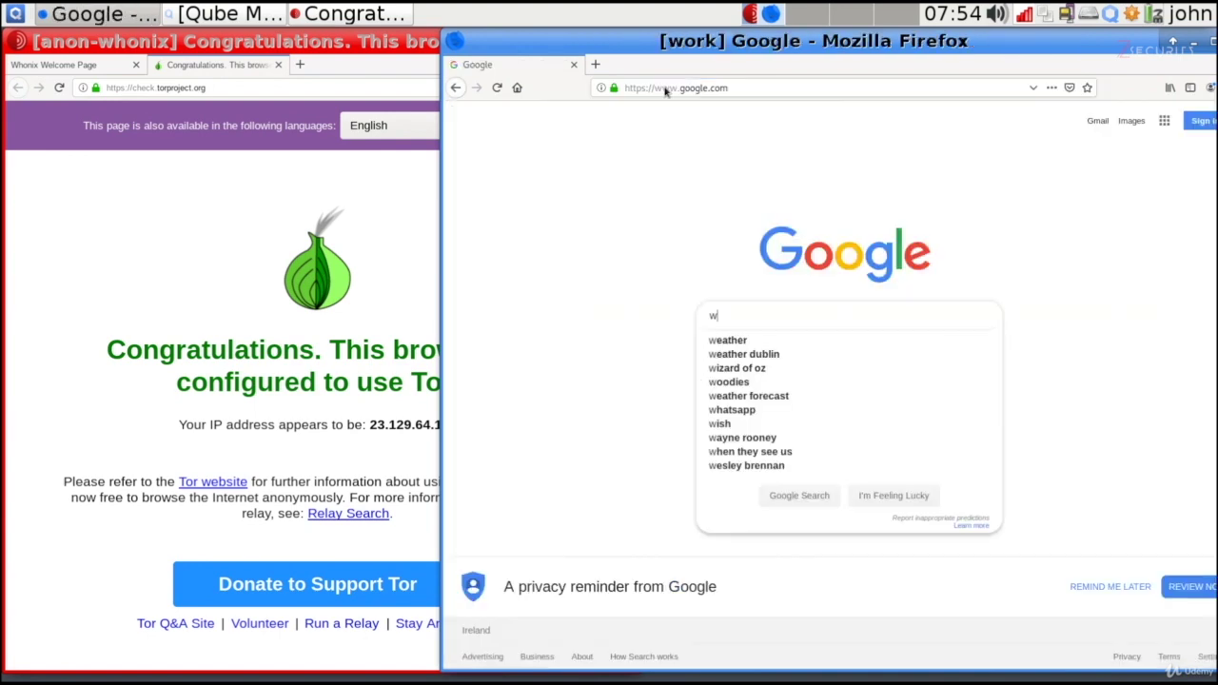
type("hatsmyip")
key("Return")
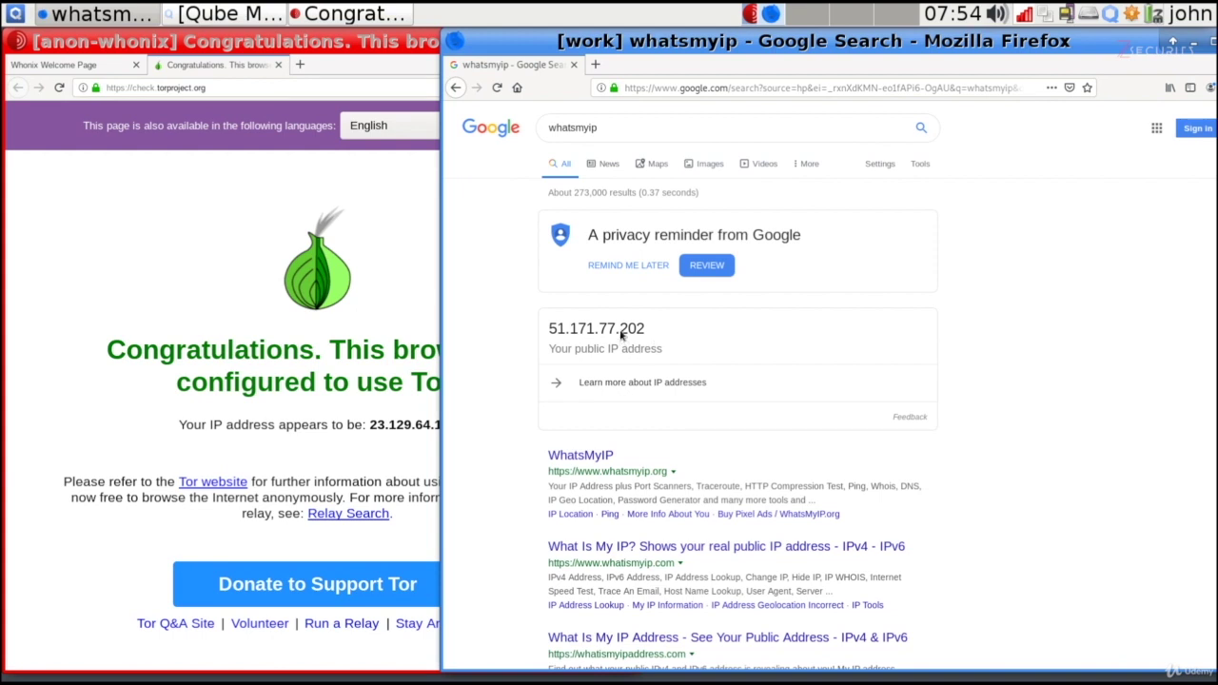
Step: Compare the IP addresses shown in Tor Browser and the work qube's Firefox, and review the work qube in the Qube Manager
left_click(387, 434)
left_click_drag(374, 430, 466, 430)
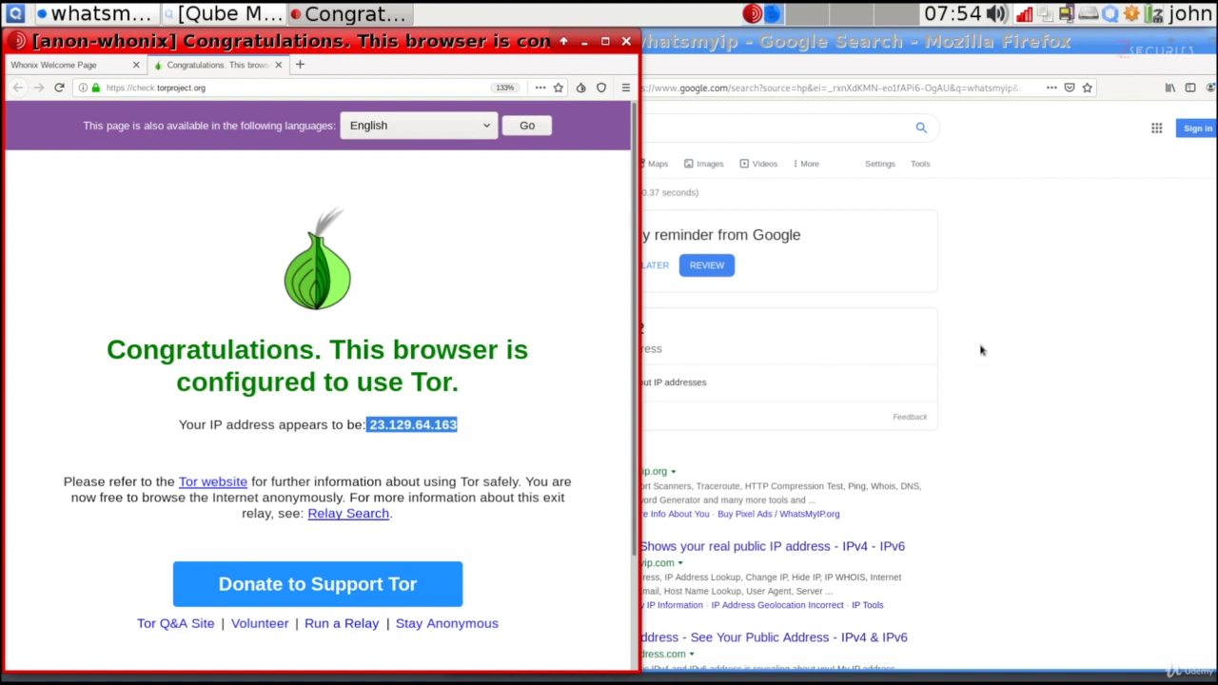
left_click(1026, 352)
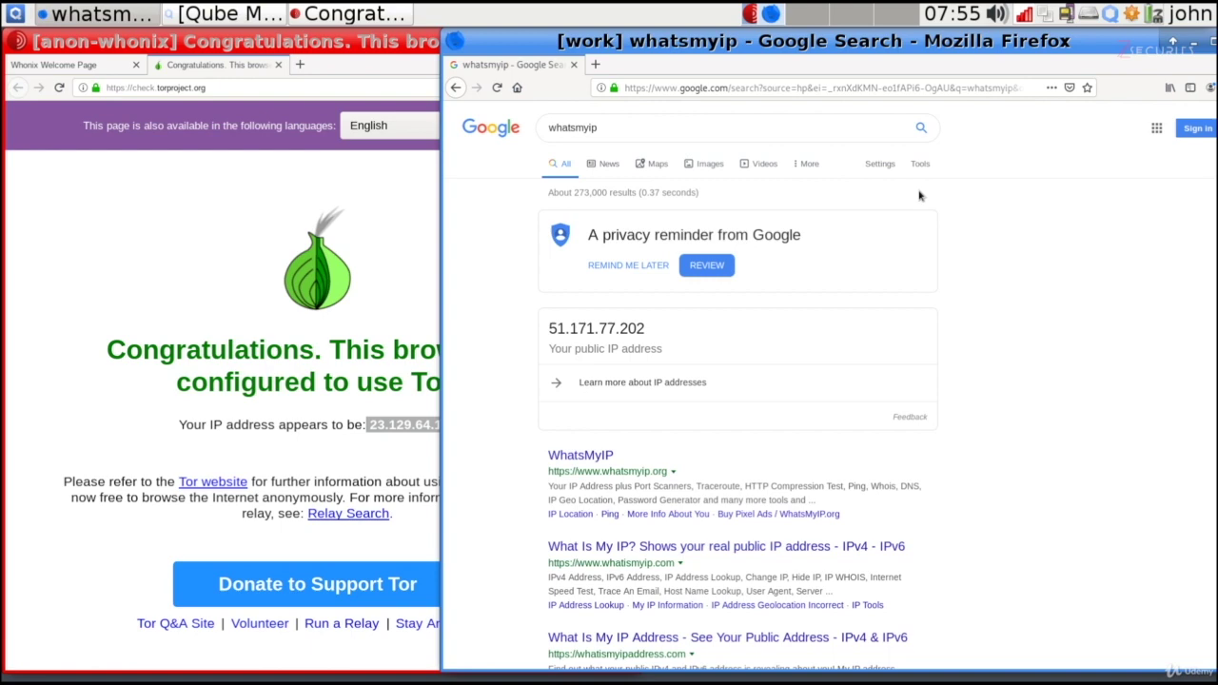
left_click(261, 19)
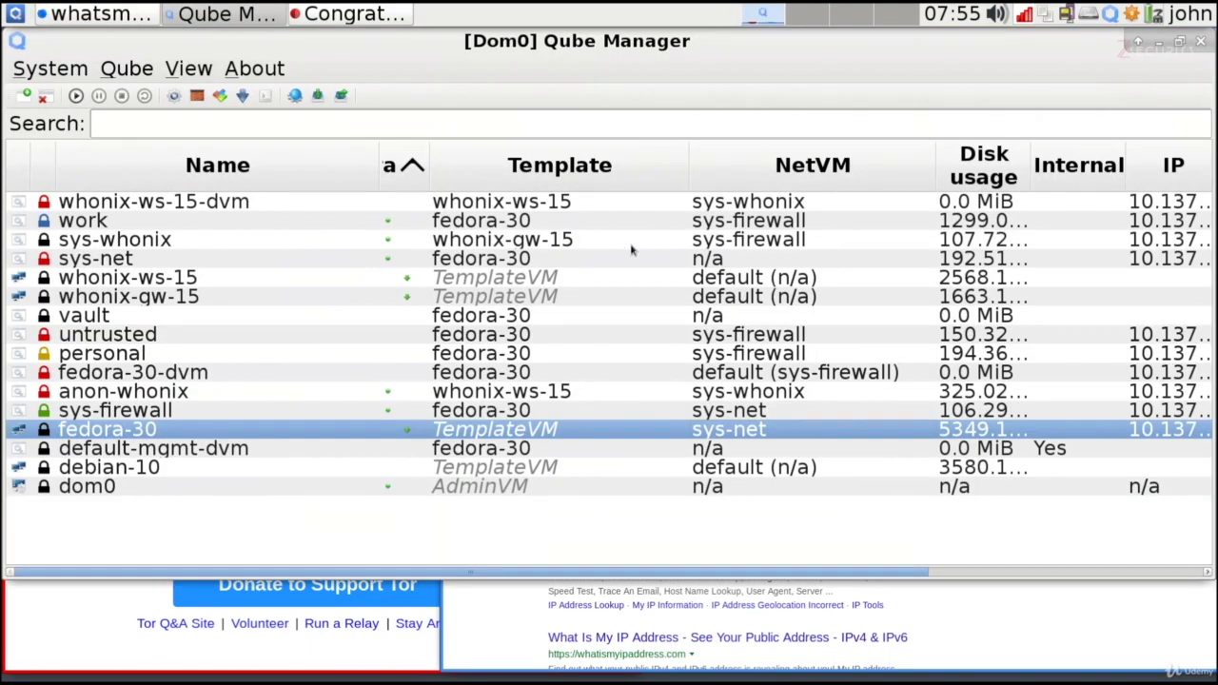
left_click(102, 221)
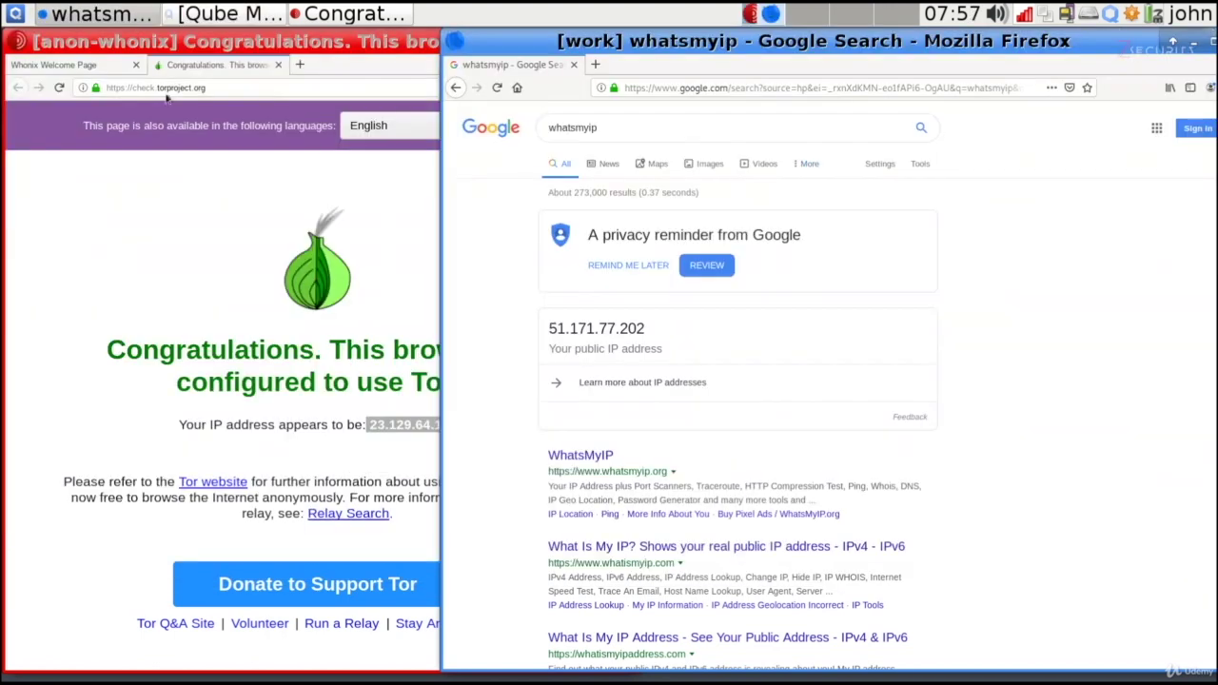
Step: Look through the applications of the disposable fedora-30-dvm and whonix-ws-15-dvm qubes and of the regular domains such as personal
left_click(14, 13)
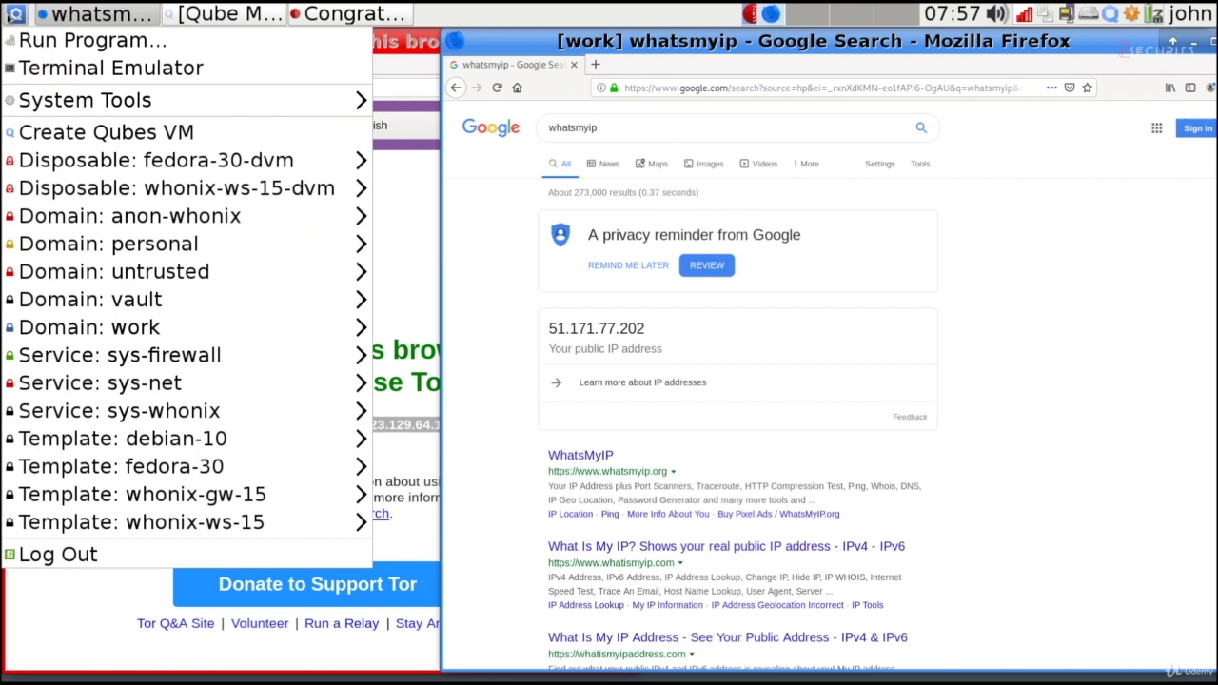
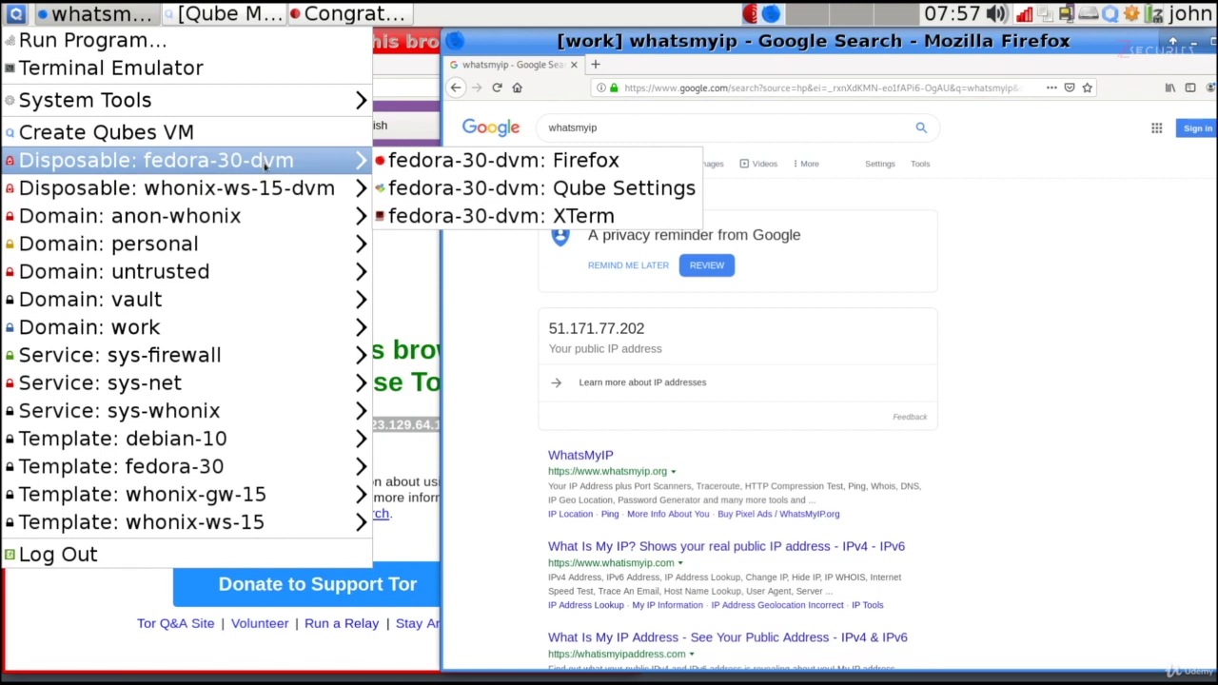
mouse_move(265, 195)
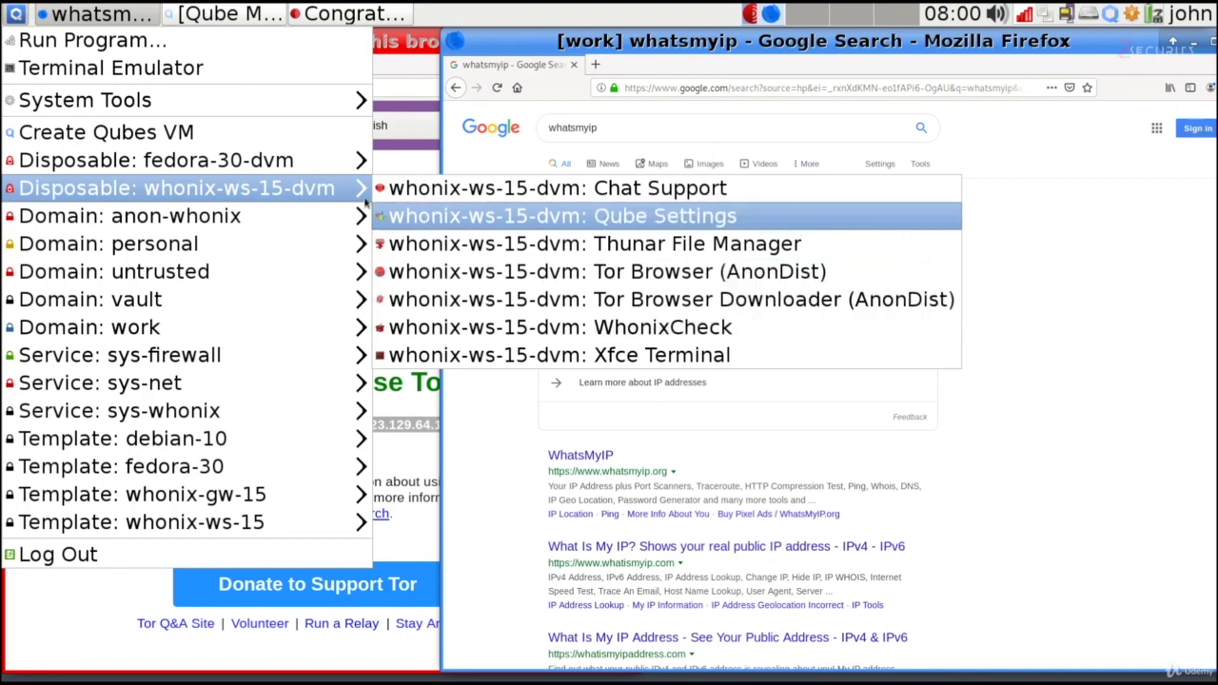
mouse_move(322, 172)
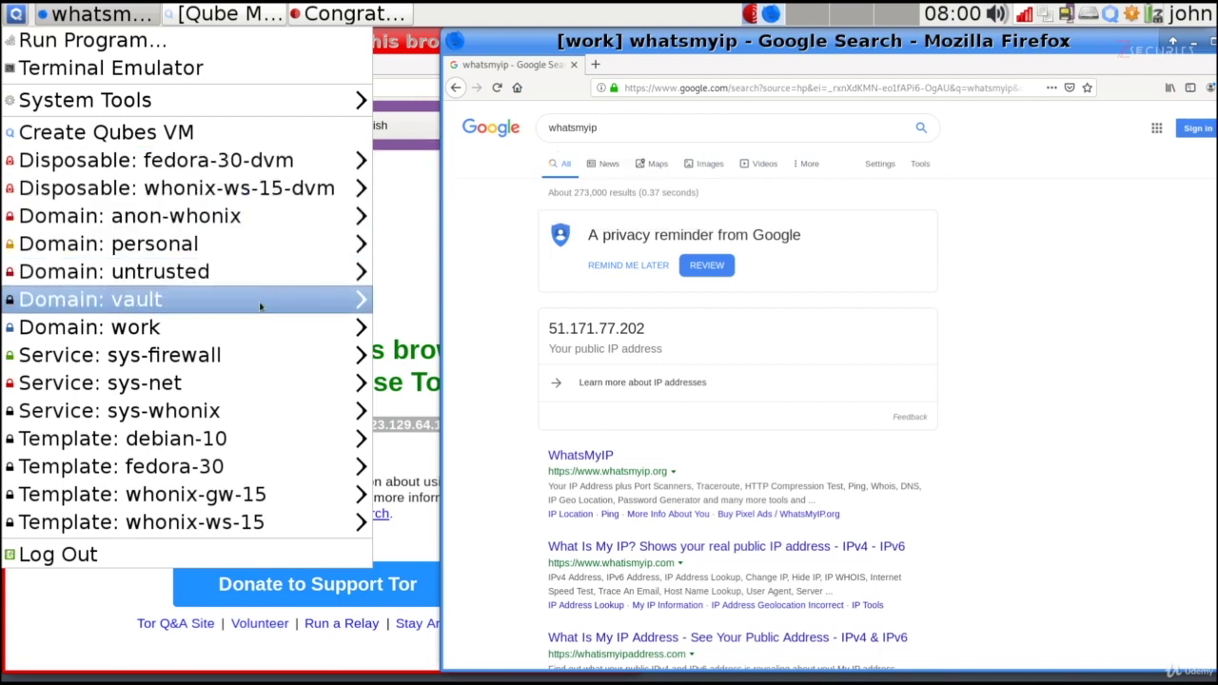
mouse_move(149, 333)
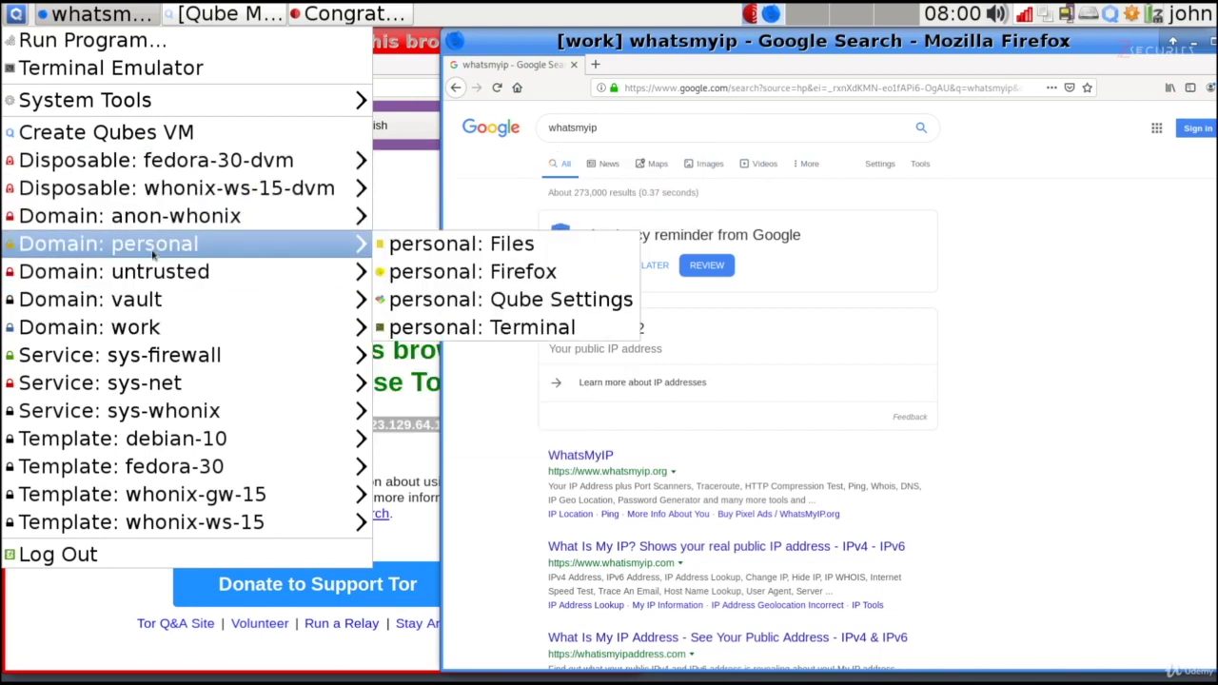
mouse_move(155, 269)
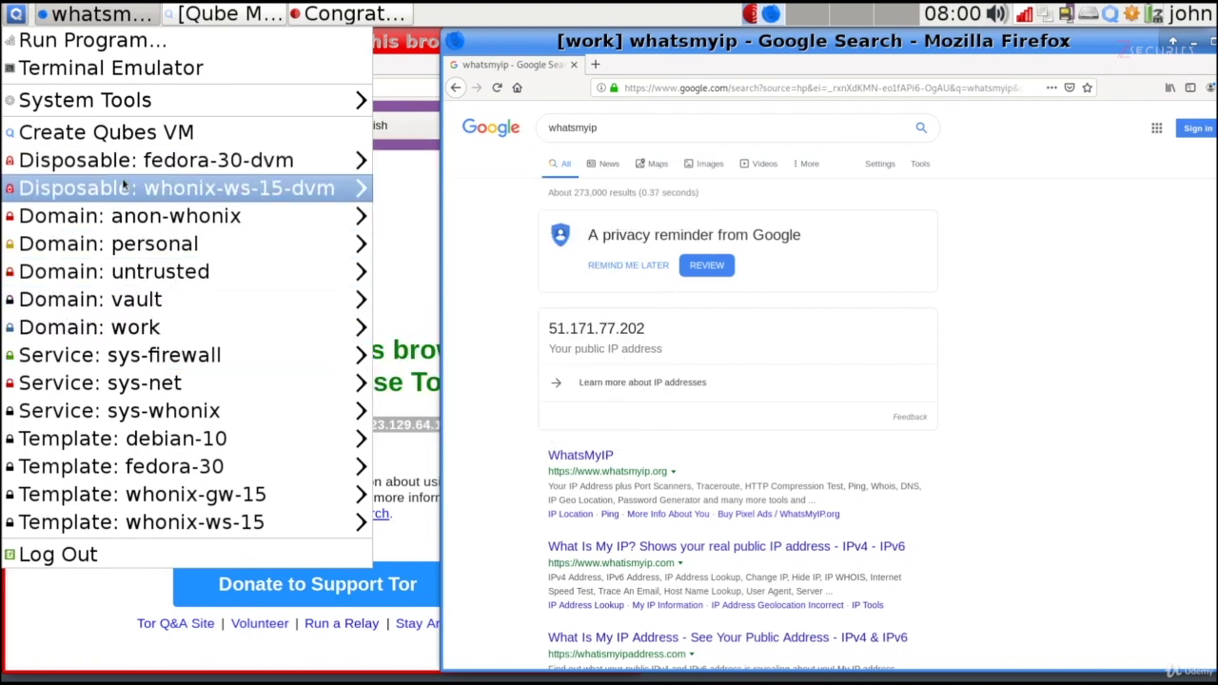
mouse_move(138, 220)
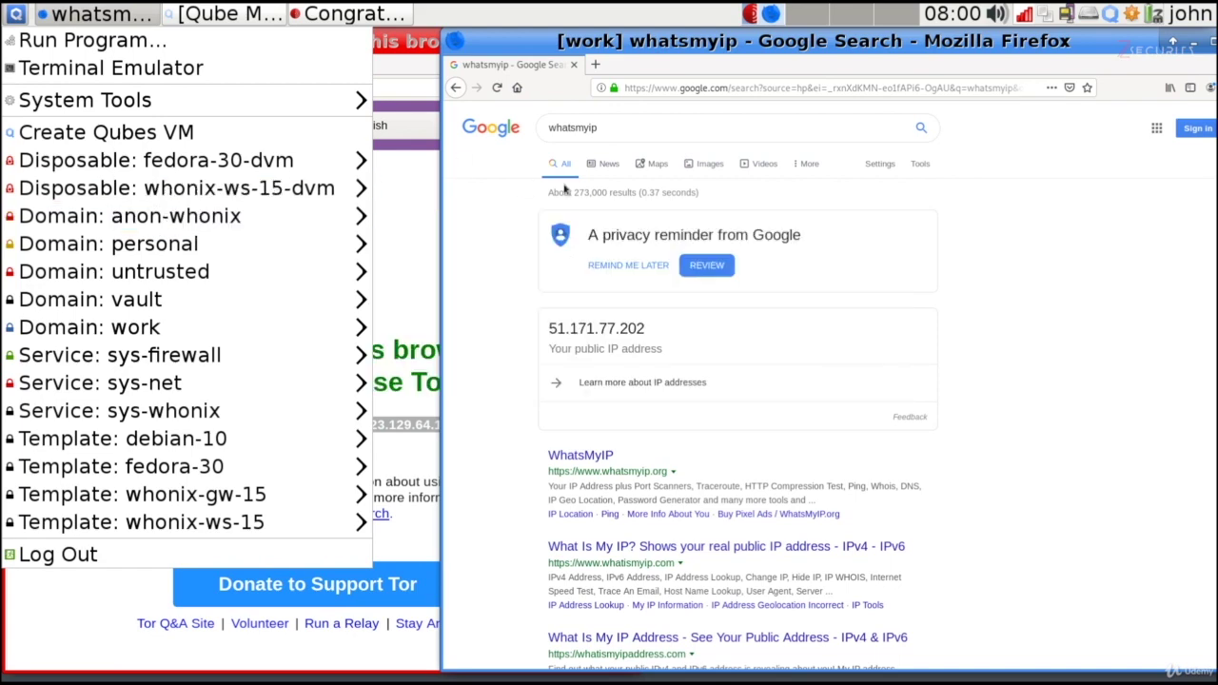
left_click(418, 186)
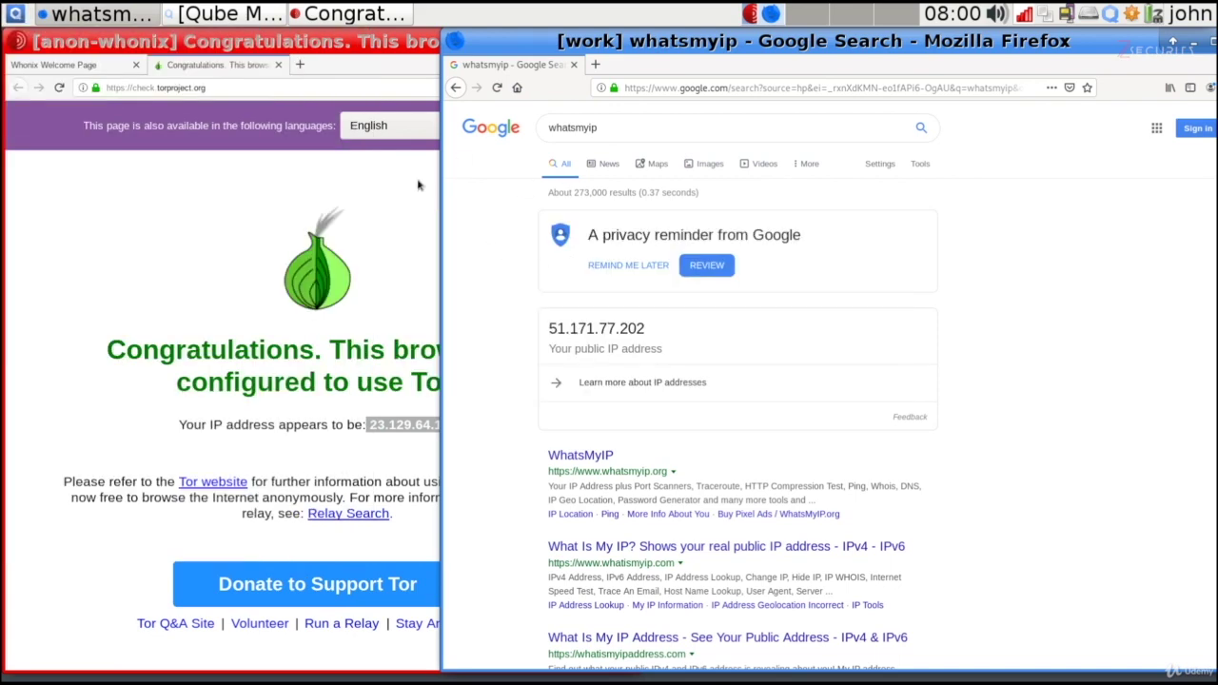
Step: Examine the actions available for anon-whonix in the Qube Manager and select its template, whonix-ws-15
left_click(240, 22)
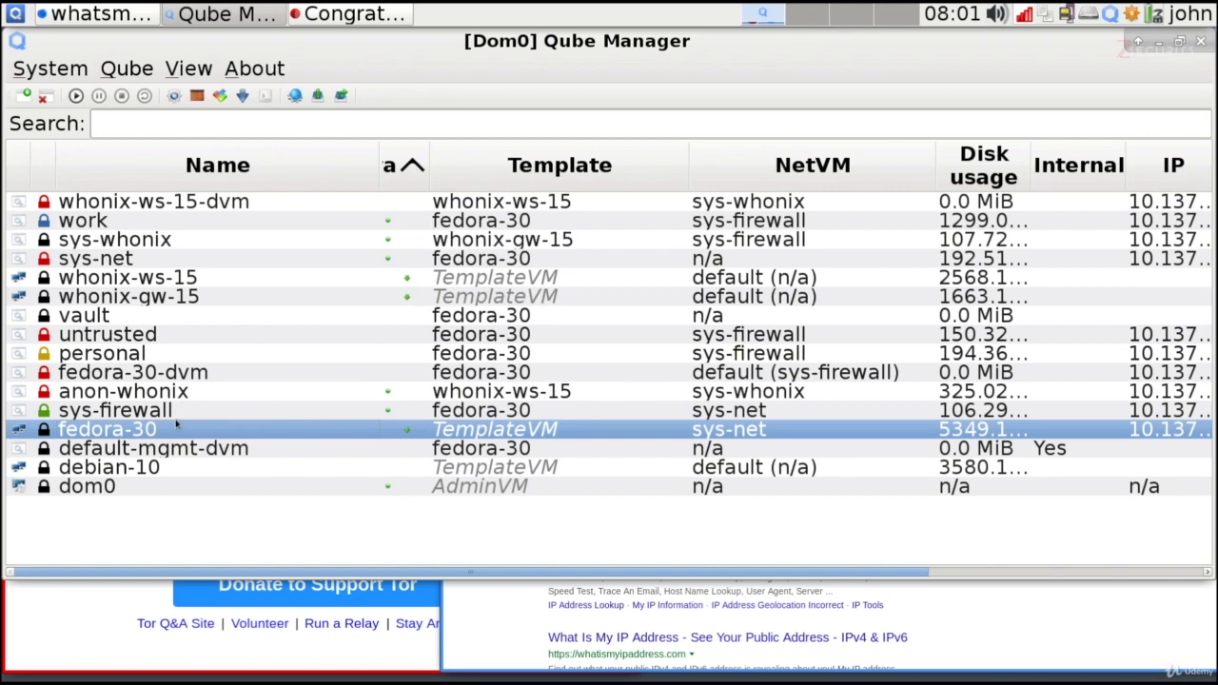
left_click(162, 396)
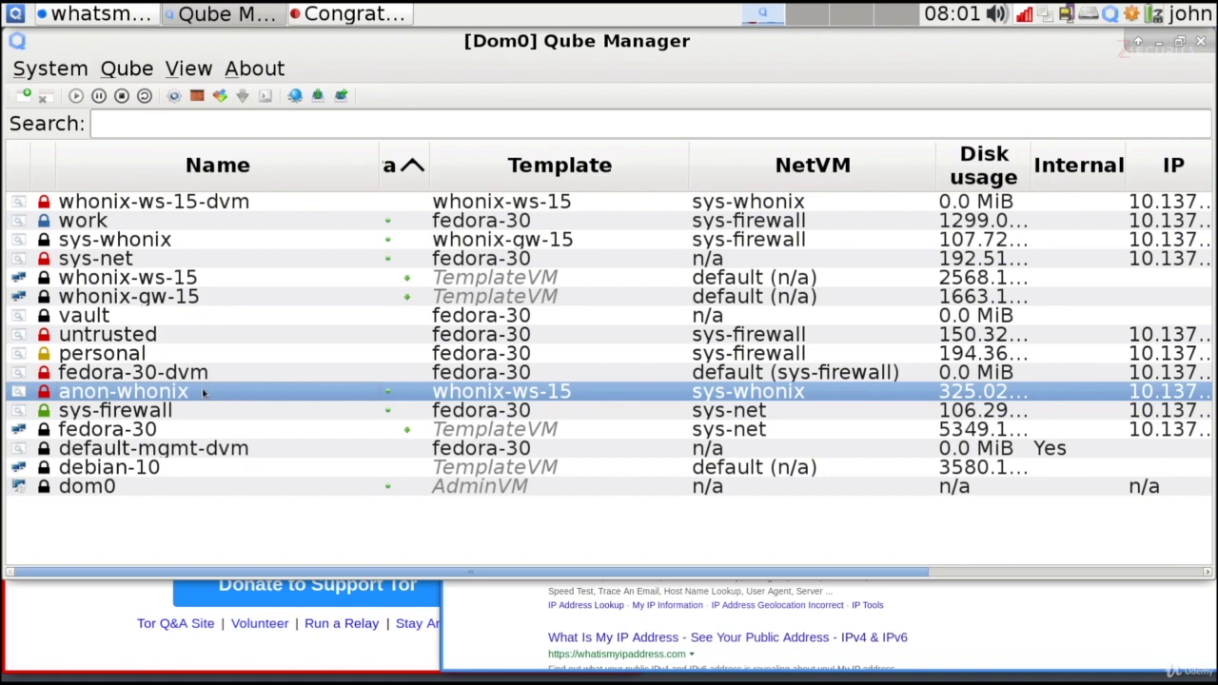
right_click(202, 396)
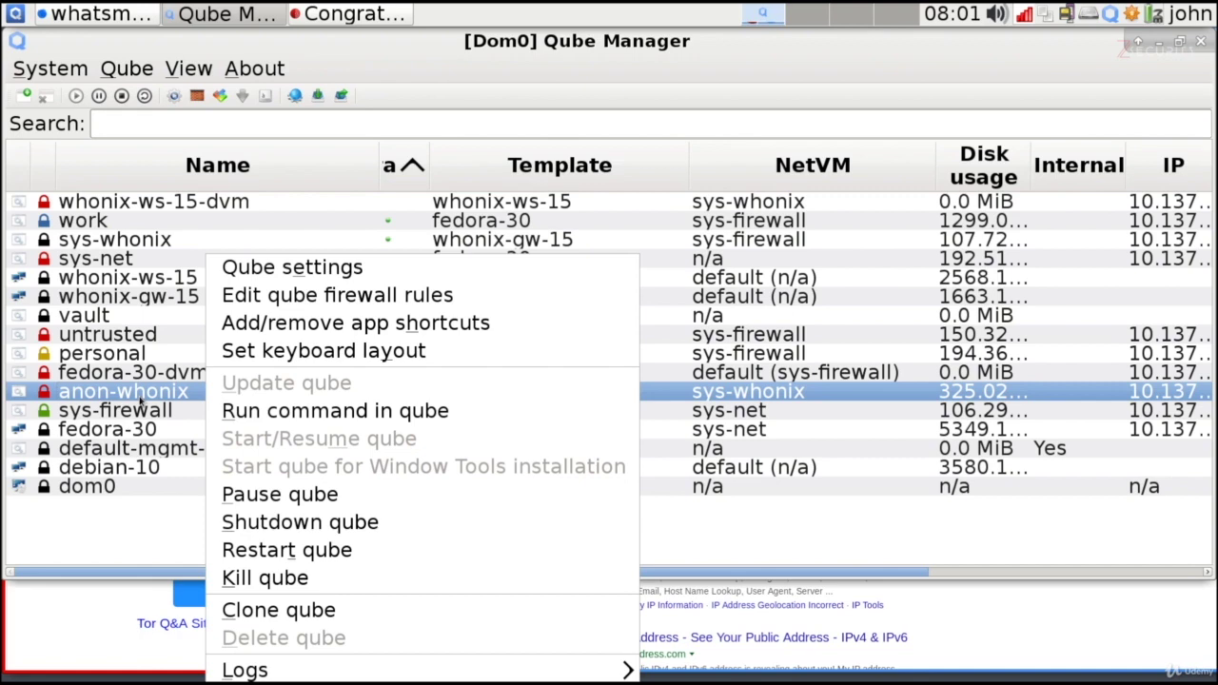
left_click(89, 283)
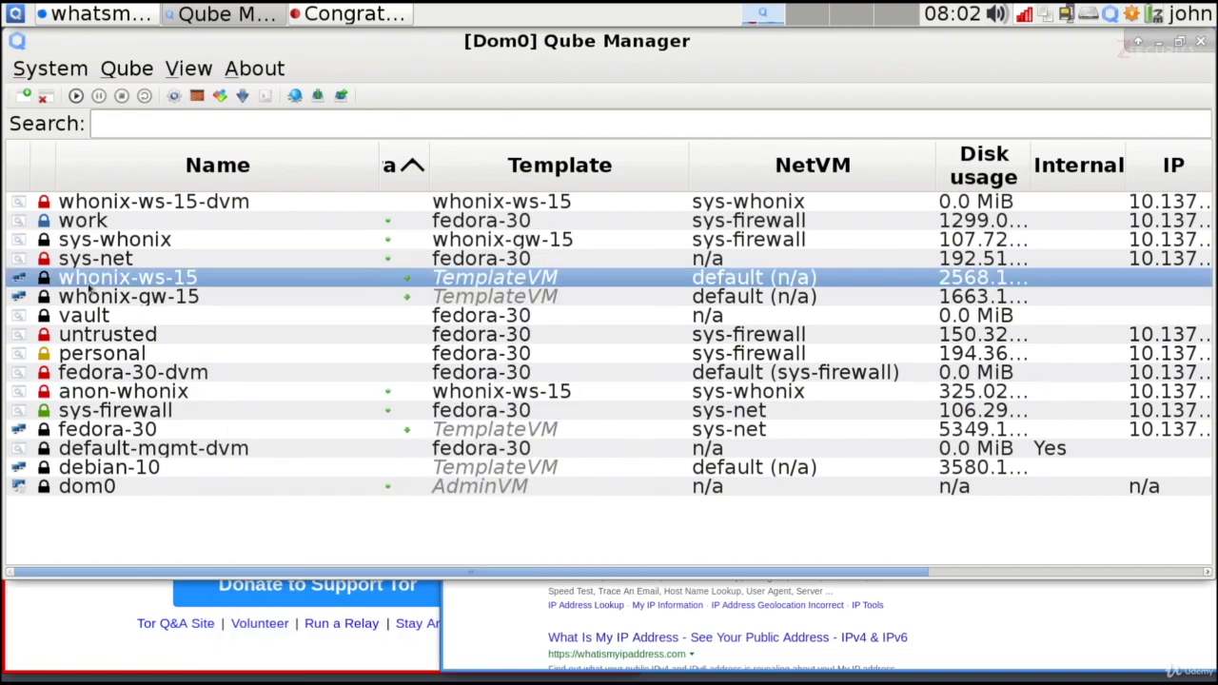